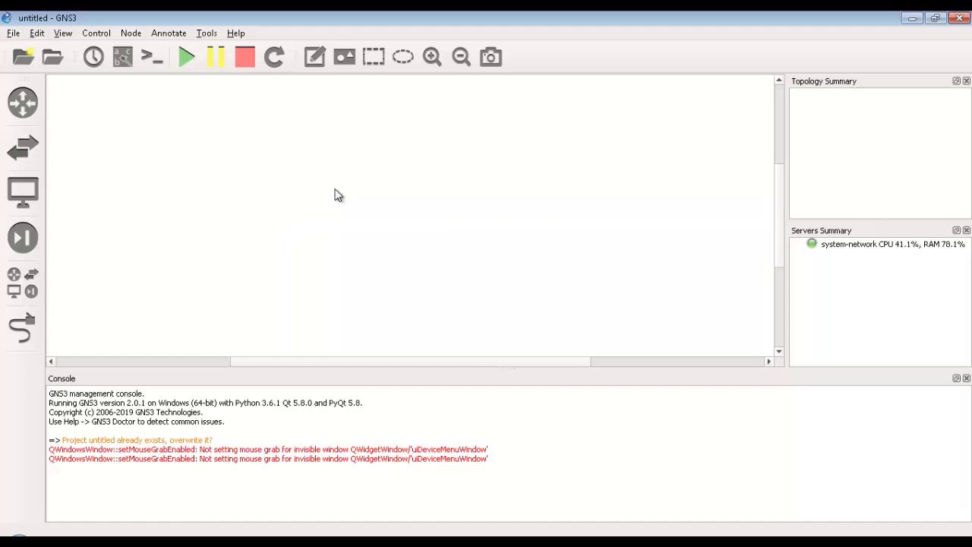
- Browse the user folder to GNS3\images\IOS, review the stored IOS image files and return to GNS3
{"action": "key", "text": "super"}
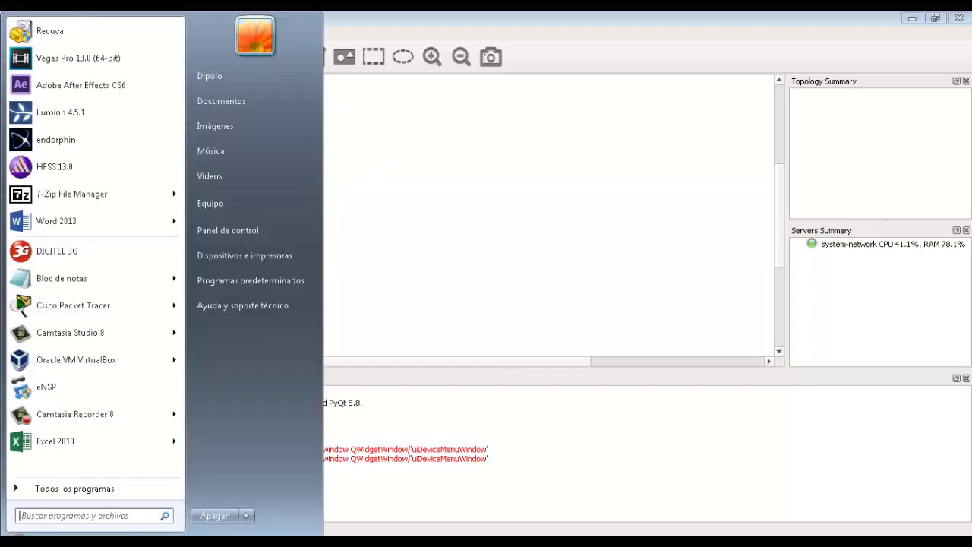
{"action": "left_click", "coordinate": [224, 78]}
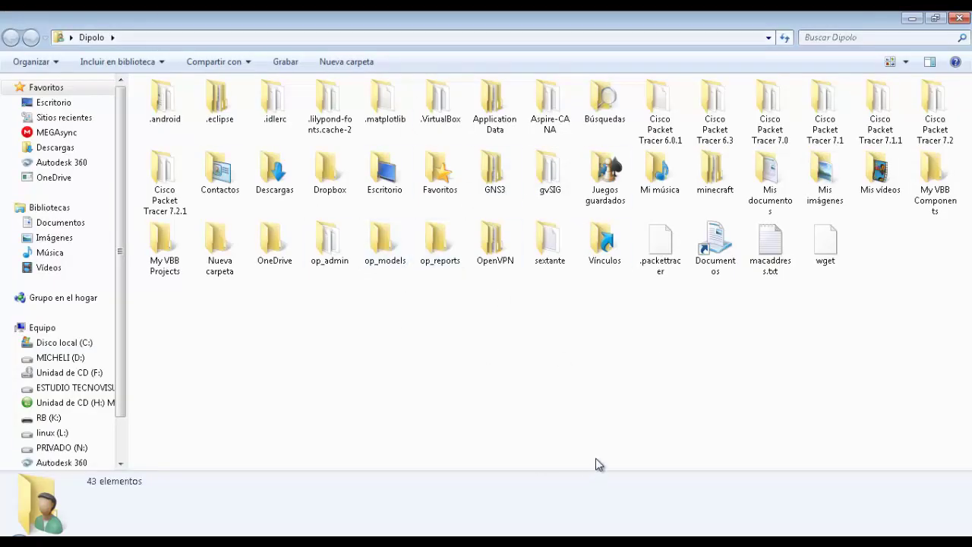
{"action": "left_click", "coordinate": [497, 182]}
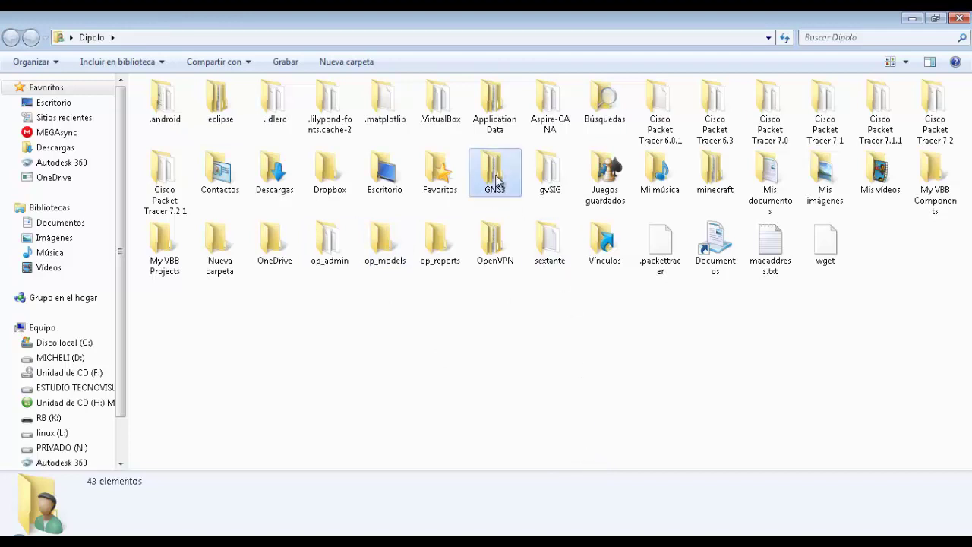
{"action": "double_click", "coordinate": [497, 183]}
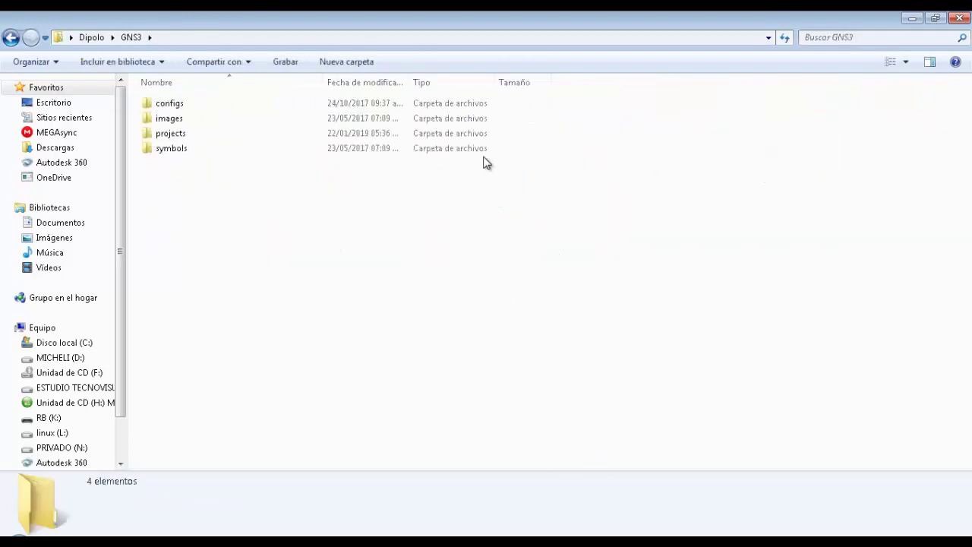
{"action": "double_click", "coordinate": [180, 124]}
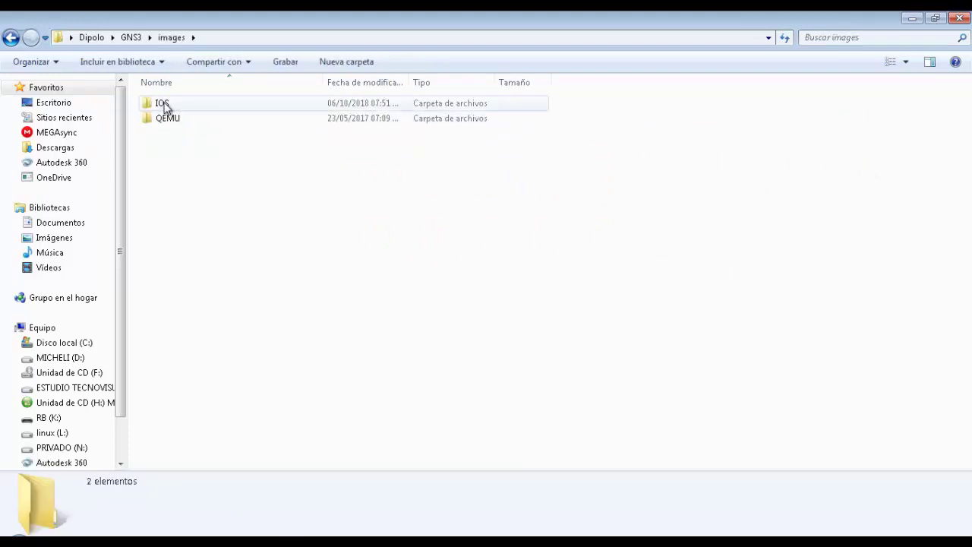
{"action": "double_click", "coordinate": [164, 105]}
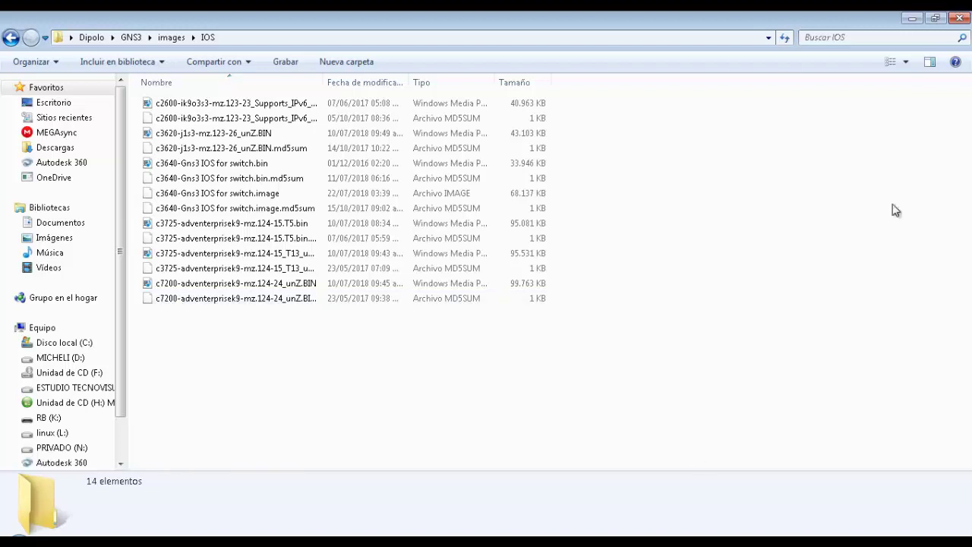
{"action": "left_click", "coordinate": [913, 18]}
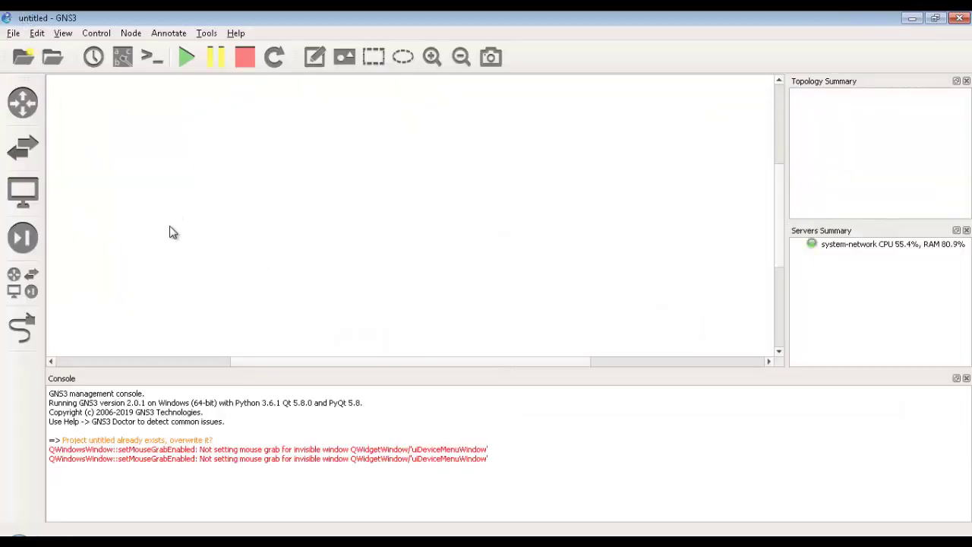
- Start a new IOS router template from the Dynamips IOS routers section of the preferences
{"action": "left_click_drag", "start_coordinate": [322, 363], "coordinate": [88, 367]}
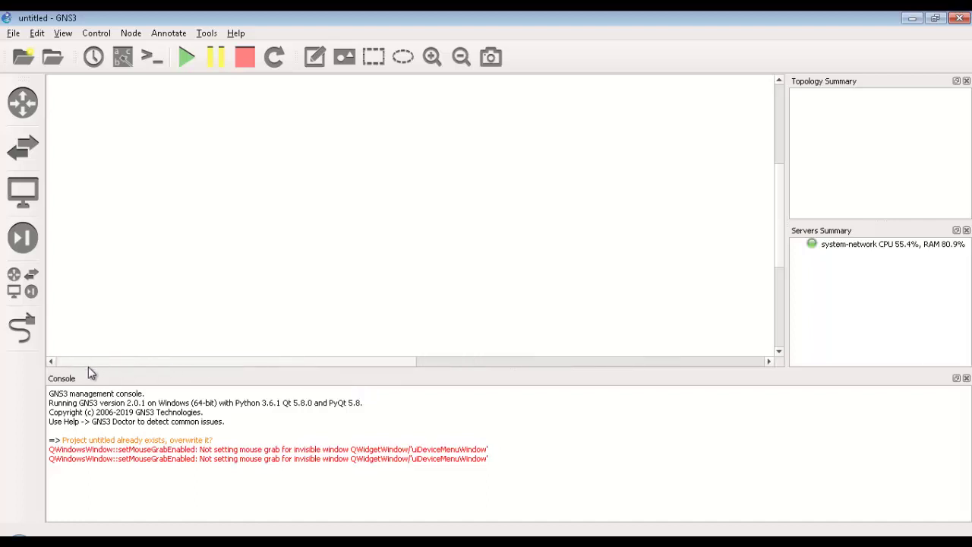
{"action": "left_click", "coordinate": [35, 35]}
{"action": "left_click", "coordinate": [84, 106]}
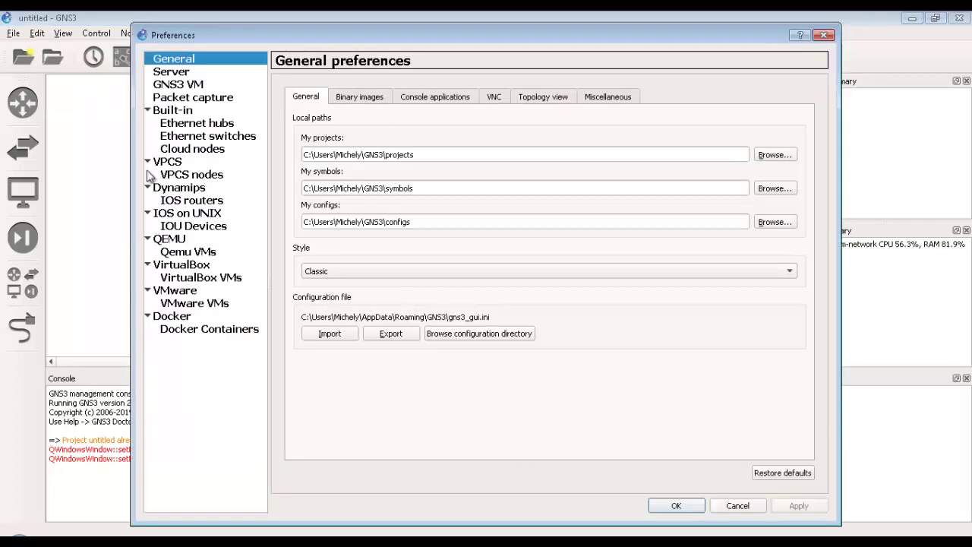
{"action": "left_click", "coordinate": [188, 204]}
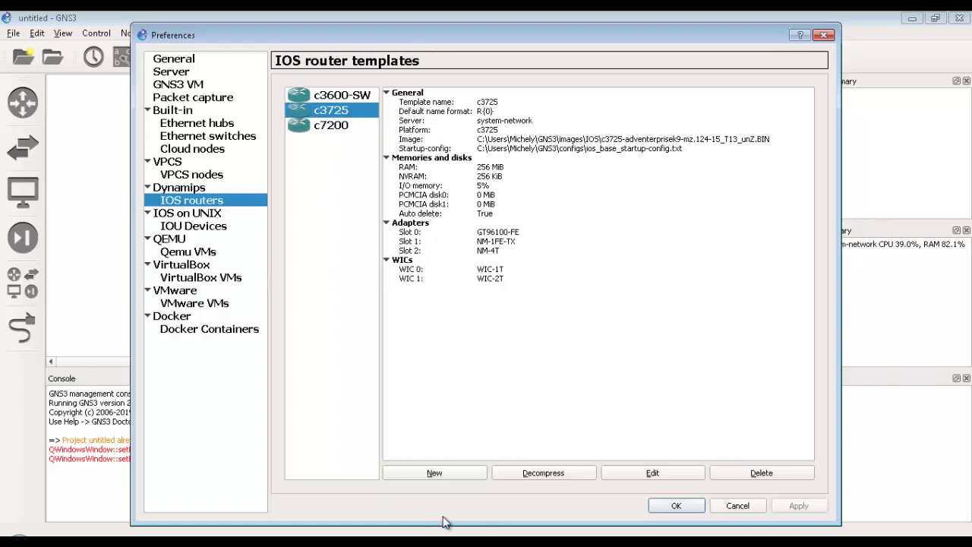
{"action": "left_click", "coordinate": [449, 473]}
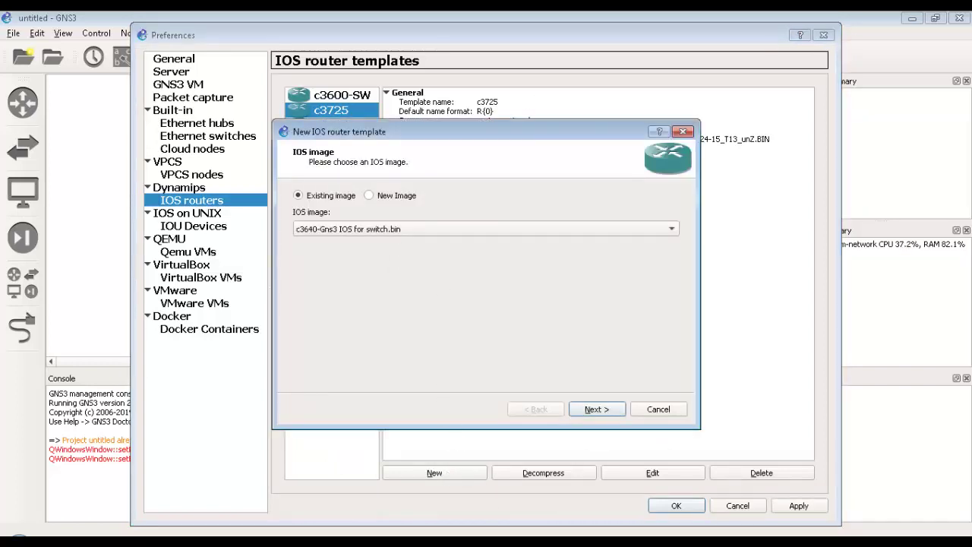
- Load c2600-ik9o3s3-mz.123-23_Supports_IPv6_UnZ.BIN as a new image for the router template and accept the compatibility warning
{"action": "left_click", "coordinate": [372, 195]}
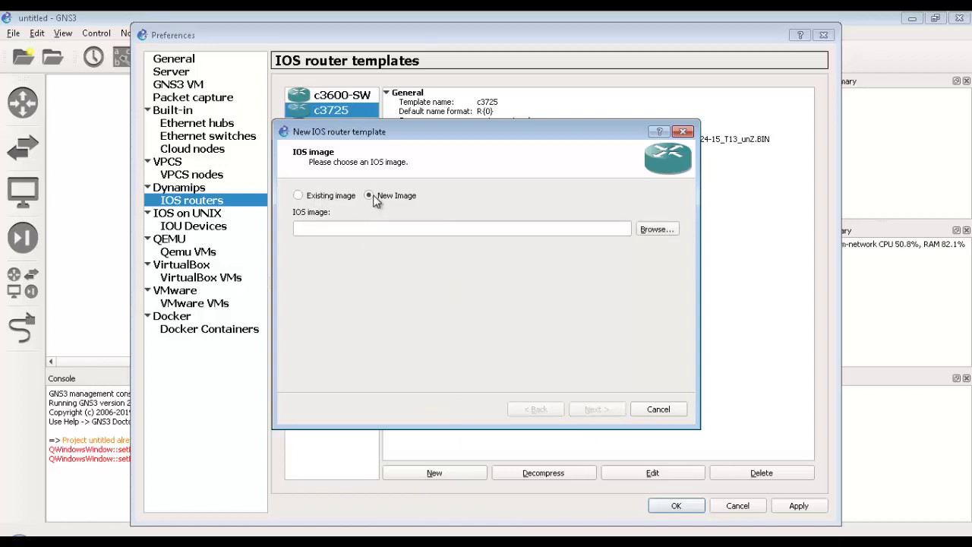
{"action": "left_click", "coordinate": [655, 230]}
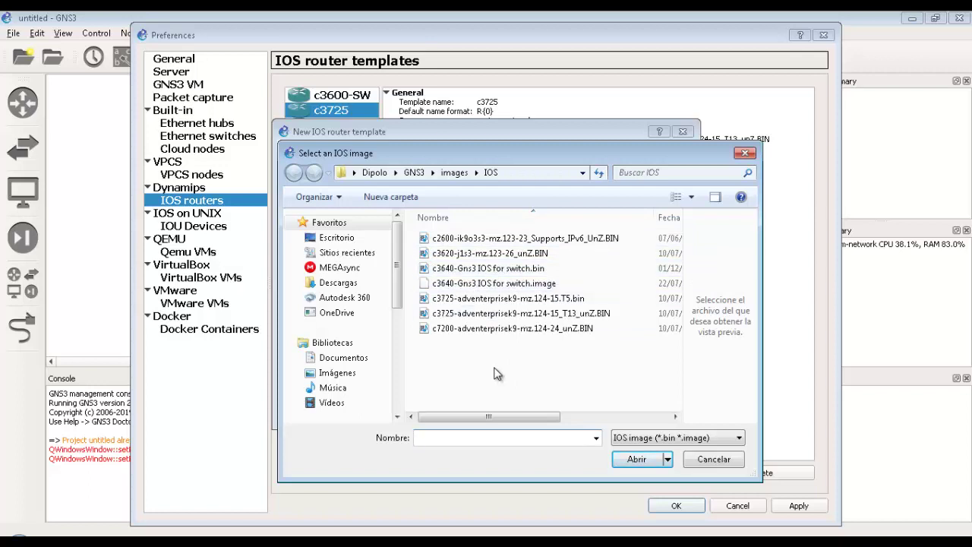
{"action": "left_click", "coordinate": [491, 241]}
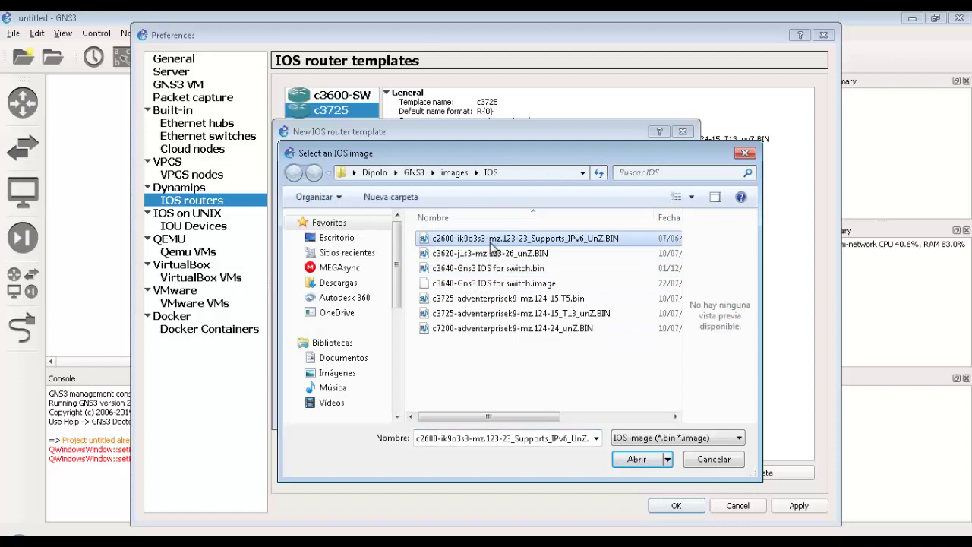
{"action": "left_click", "coordinate": [637, 459]}
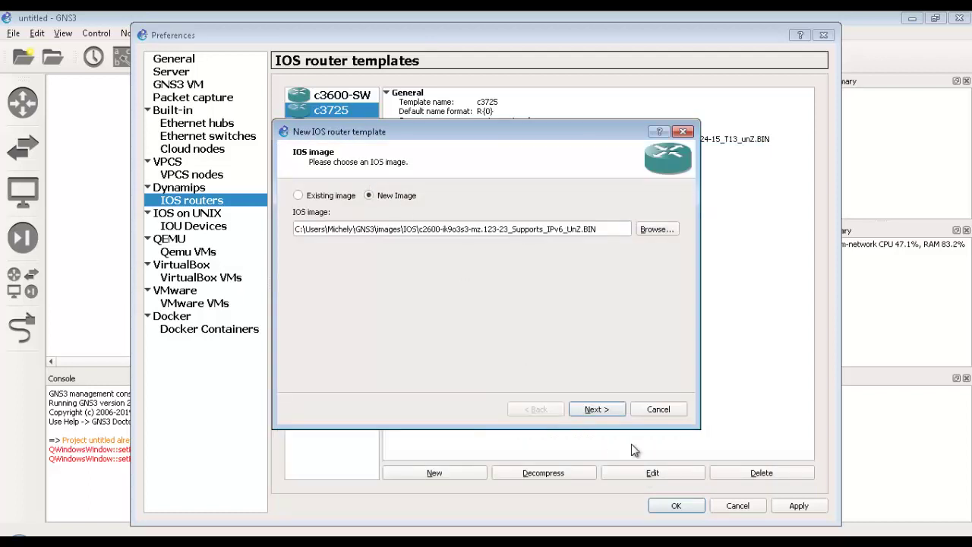
{"action": "left_click", "coordinate": [598, 411]}
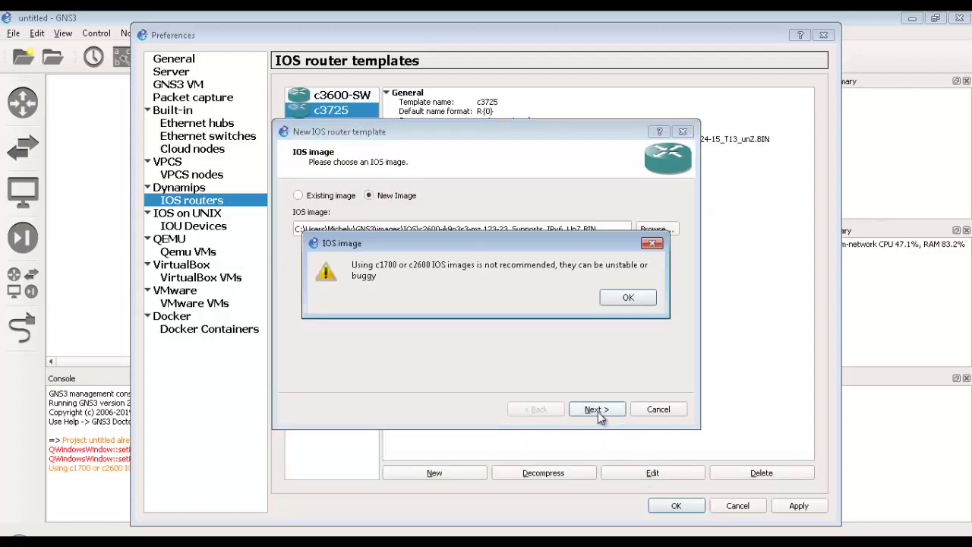
{"action": "left_click", "coordinate": [619, 304]}
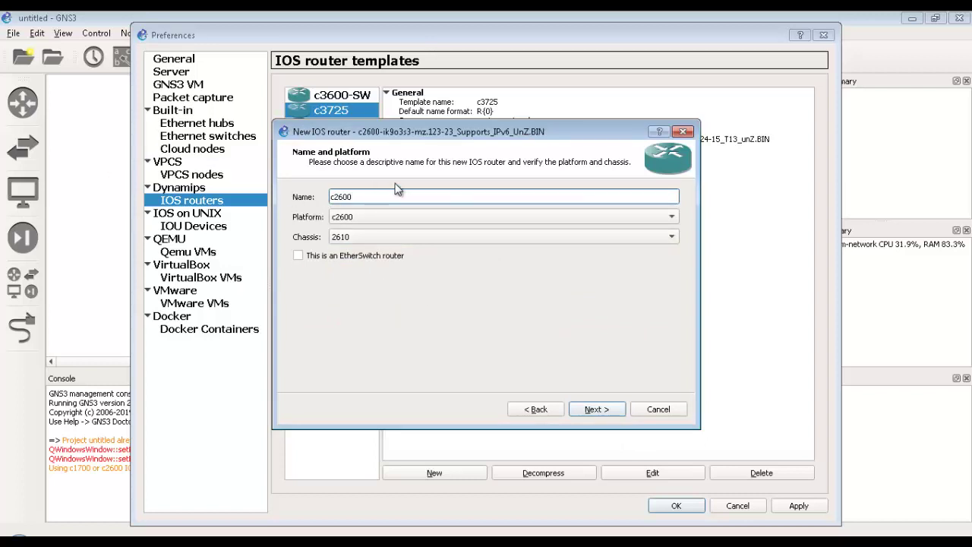
- Accept c2600 as the template's name and platform with the 2610 chassis
{"action": "double_click", "coordinate": [350, 199]}
{"action": "left_click", "coordinate": [336, 198]}
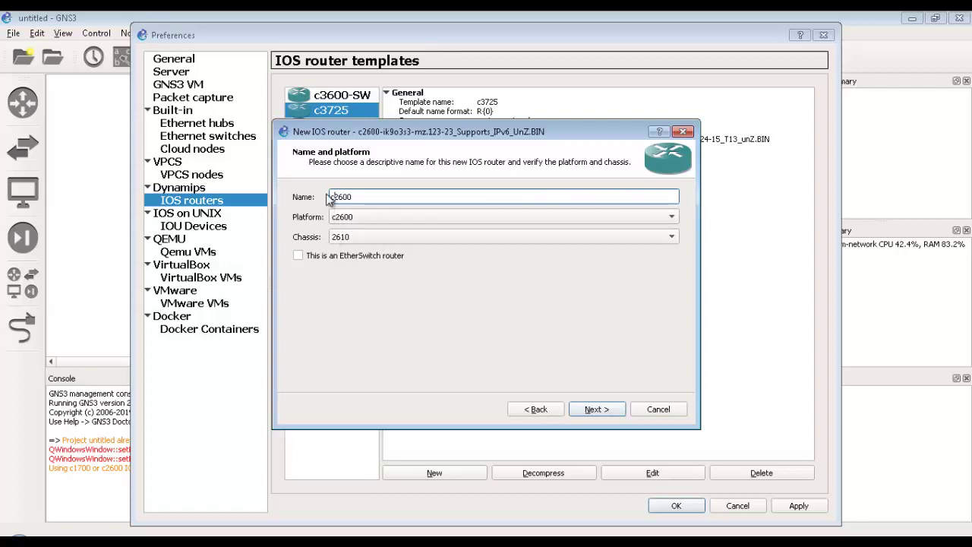
{"action": "left_click", "coordinate": [592, 409]}
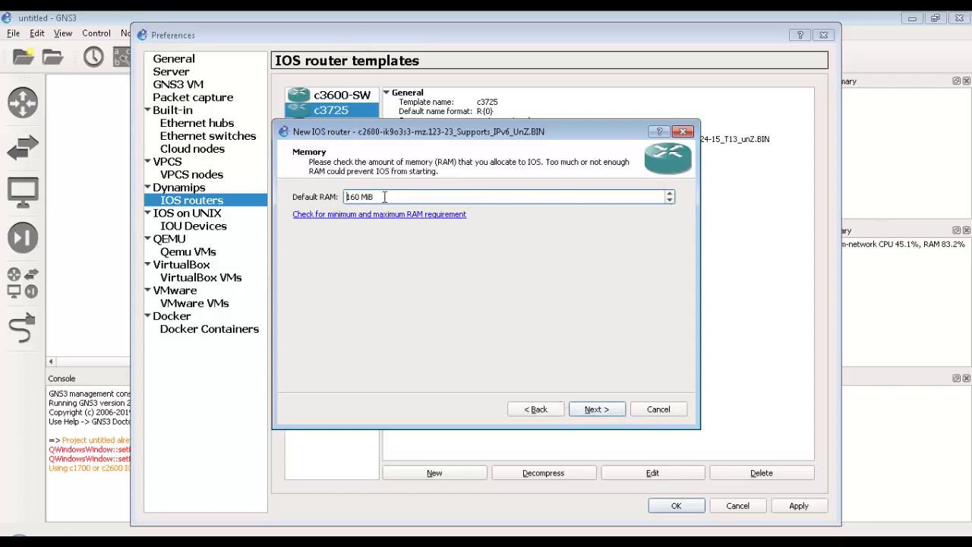
- Set the router template's default RAM to 512 MiB and continue to the network adapters
{"action": "left_click_drag", "start_coordinate": [373, 197], "coordinate": [347, 197]}
{"action": "left_click", "coordinate": [671, 194]}
{"action": "left_click", "coordinate": [671, 193]}
{"action": "left_click", "coordinate": [671, 195]}
{"action": "left_click", "coordinate": [671, 194]}
{"action": "left_click", "coordinate": [671, 195]}
{"action": "left_click", "coordinate": [671, 195]}
{"action": "left_click", "coordinate": [671, 195]}
{"action": "left_click", "coordinate": [671, 195]}
{"action": "left_click", "coordinate": [602, 410]}
- Assign the NM-16ESW network adapter to slot 1 and keep C2600-MB-1E in slot 0
{"action": "left_click", "coordinate": [357, 217]}
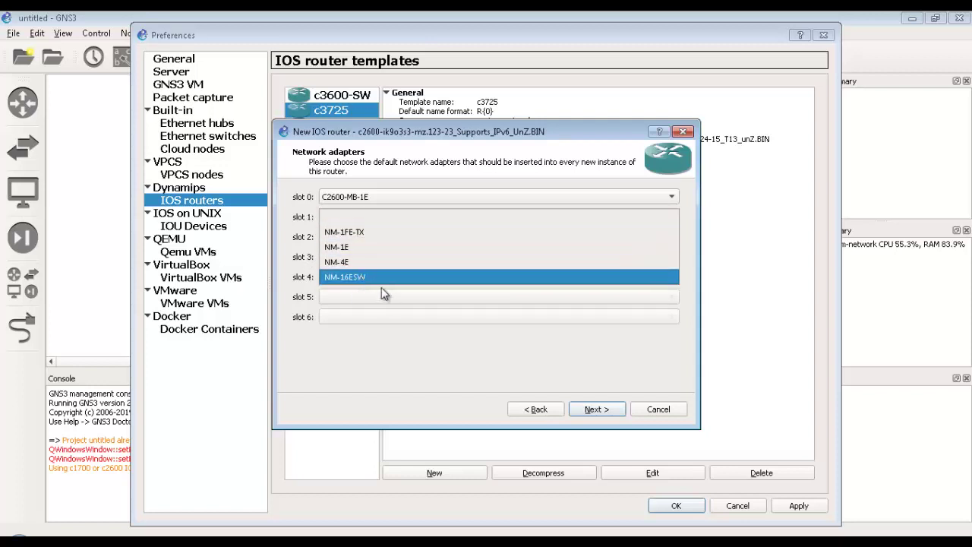
{"action": "left_click", "coordinate": [368, 280]}
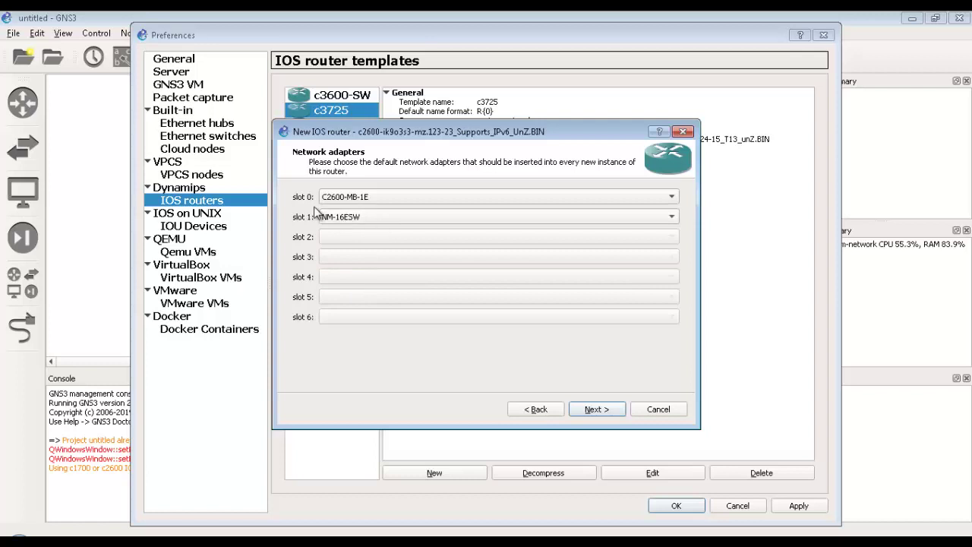
{"action": "left_click", "coordinate": [600, 411]}
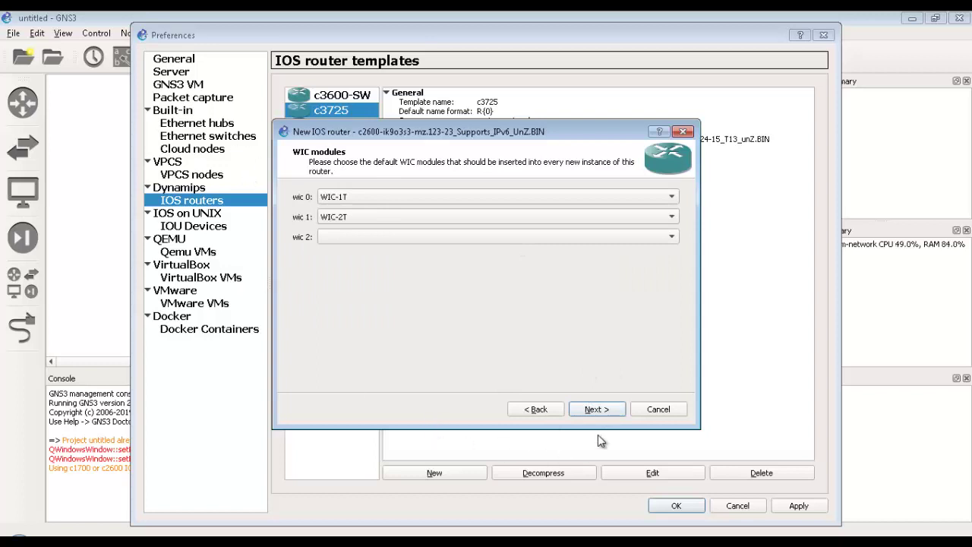
- Keep WIC-1T and WIC-2T as the WIC modules, finish the c2600 template without an Idle-PC value and apply the preferences
{"action": "left_click", "coordinate": [597, 410]}
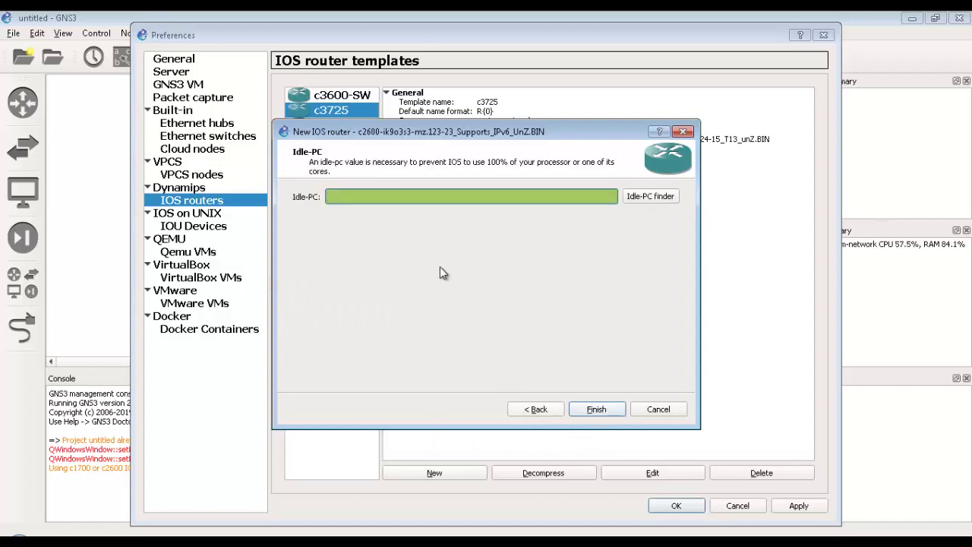
{"action": "left_click", "coordinate": [596, 411]}
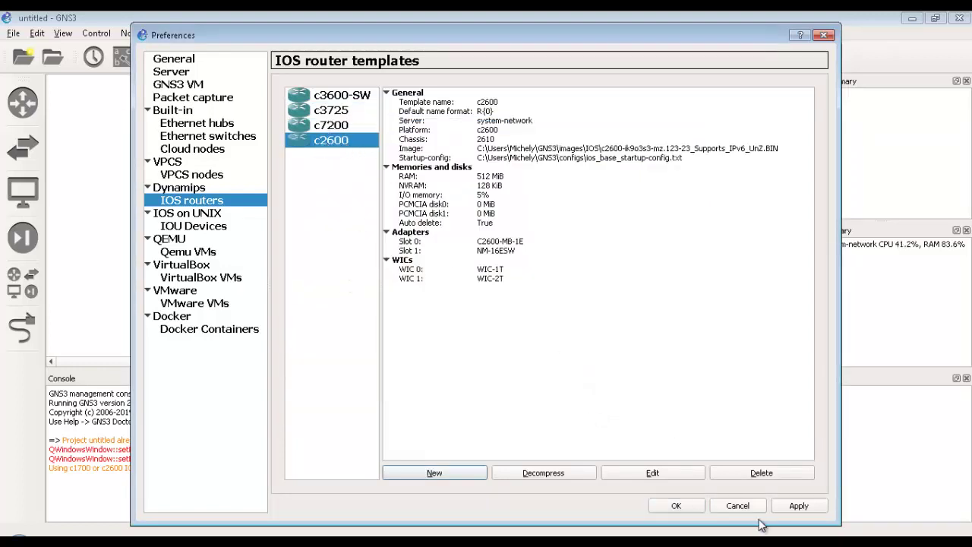
{"action": "left_click", "coordinate": [797, 509]}
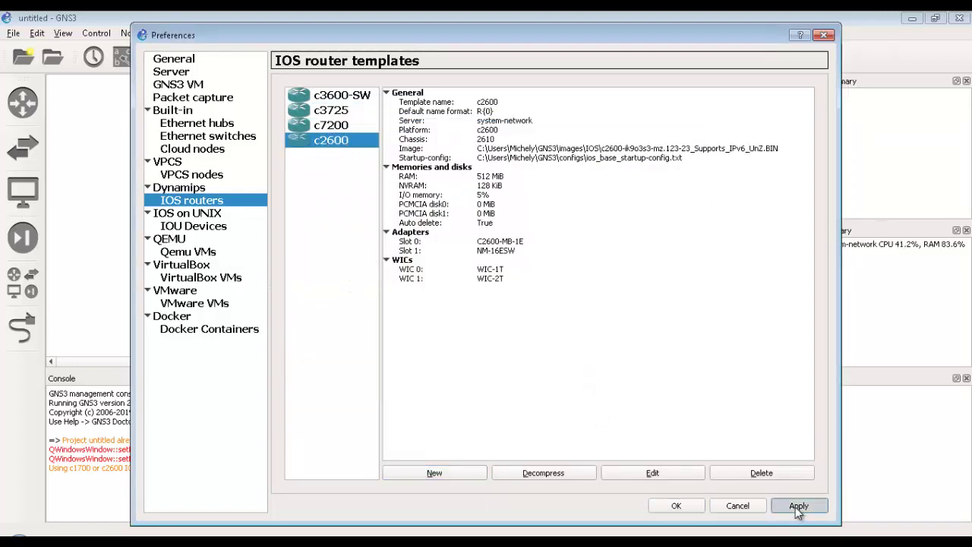
{"action": "left_click", "coordinate": [673, 506]}
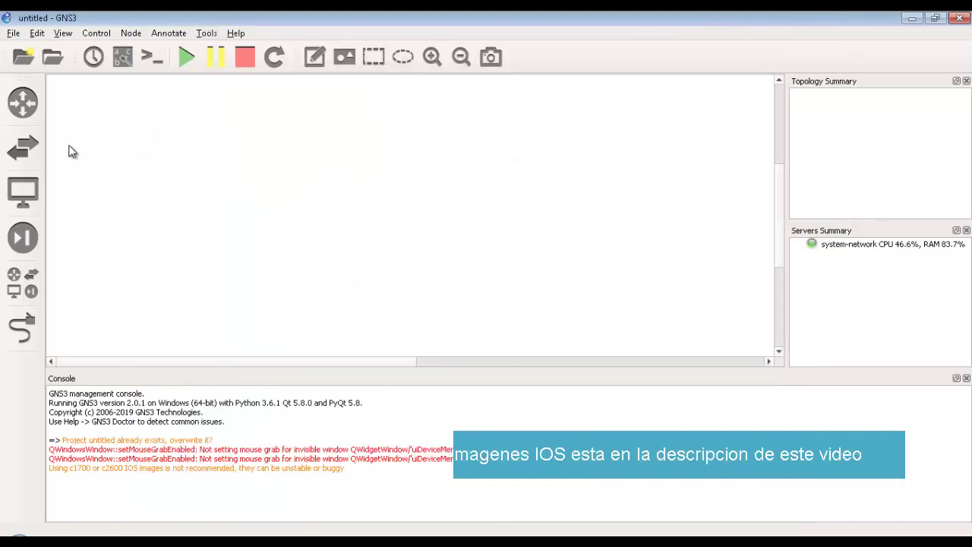
- Check the router device list for the new template, and return to GNS3 from the Windows network connections
{"action": "left_click", "coordinate": [23, 103]}
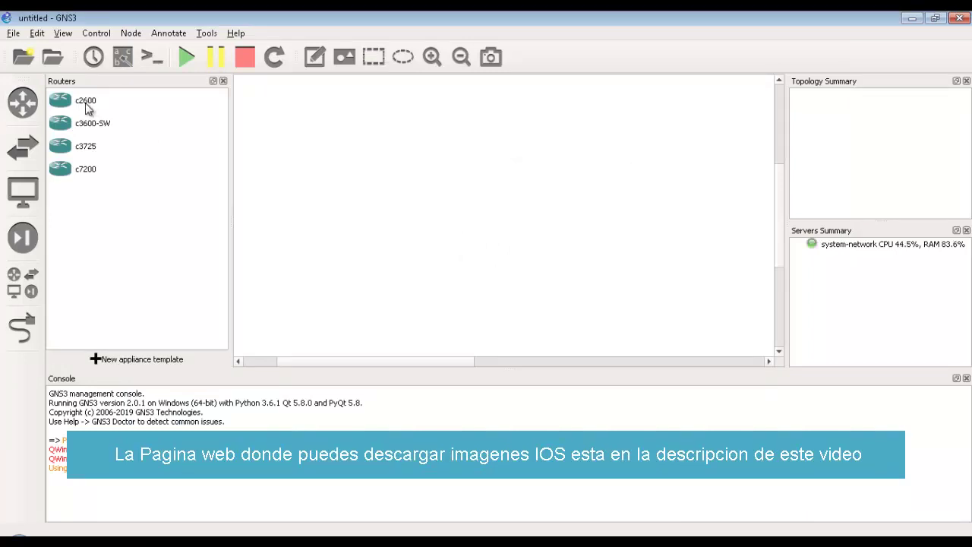
{"action": "left_click", "coordinate": [223, 80]}
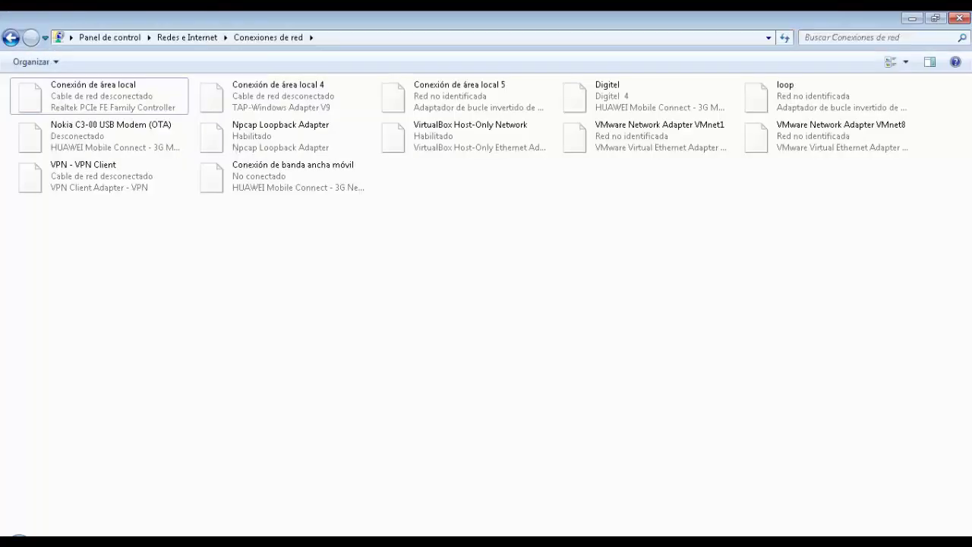
{"action": "key", "text": "alt+Tab"}
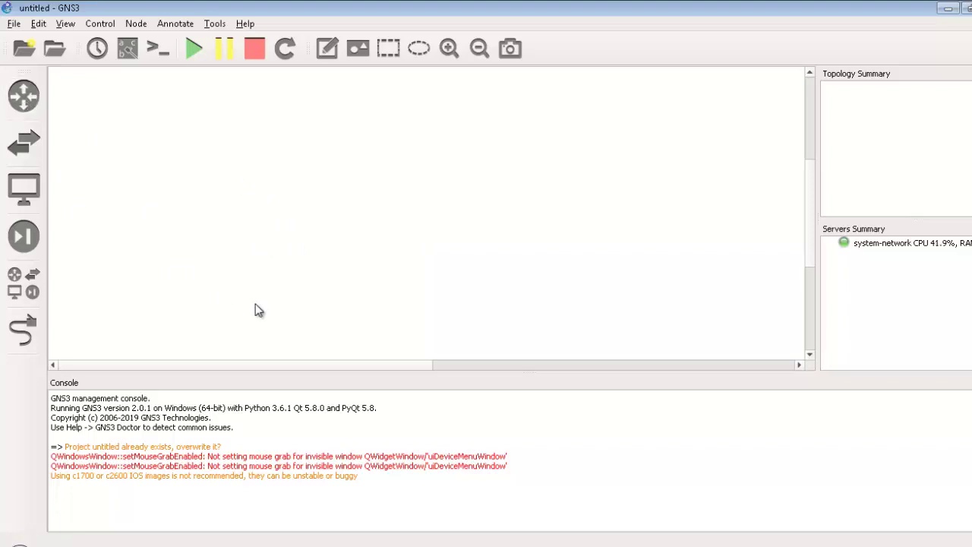
- Place one c3725 router in the upper right part of the topology workspace
{"action": "left_click", "coordinate": [23, 95]}
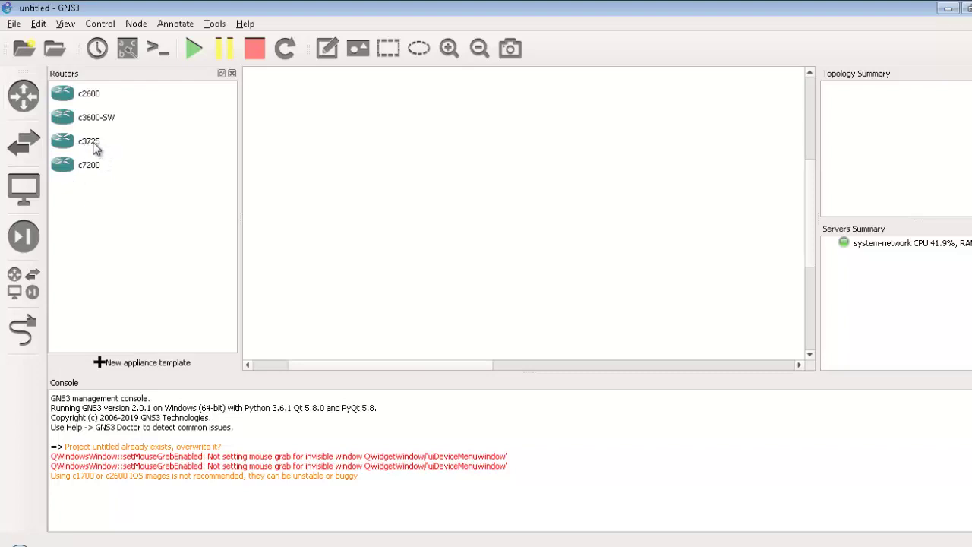
{"action": "left_click", "coordinate": [89, 145]}
{"action": "left_click_drag", "start_coordinate": [90, 146], "coordinate": [522, 124]}
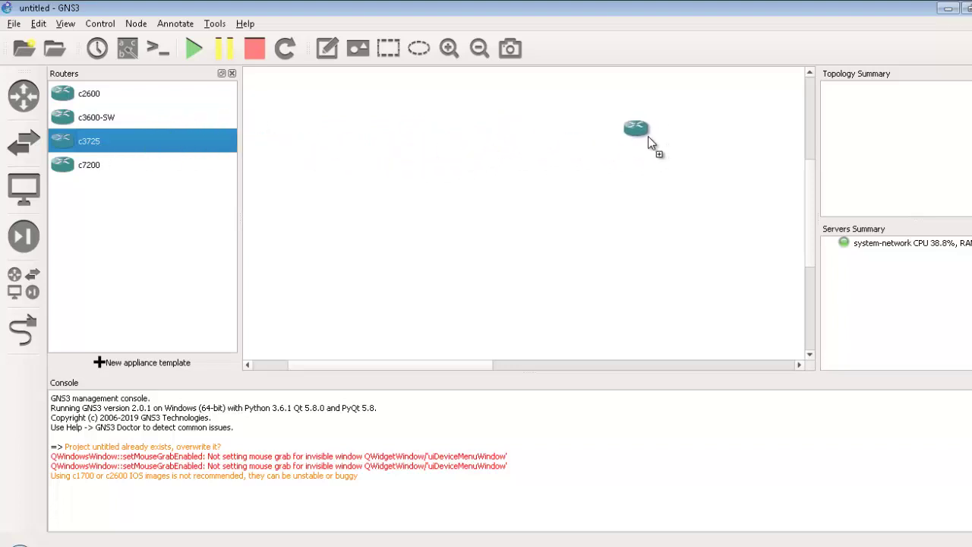
{"action": "left_click_drag", "start_coordinate": [648, 138], "coordinate": [649, 138]}
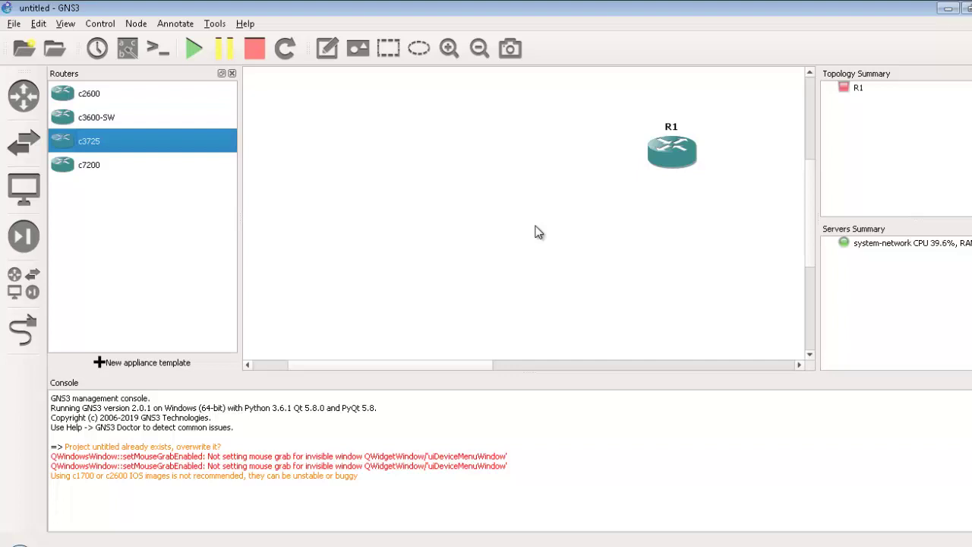
- Place an Ethernet switch on the workspace, to the lower left of router R1
{"action": "left_click", "coordinate": [23, 141]}
{"action": "left_click_drag", "start_coordinate": [100, 146], "coordinate": [286, 188]}
{"action": "left_click_drag", "start_coordinate": [441, 179], "coordinate": [512, 181]}
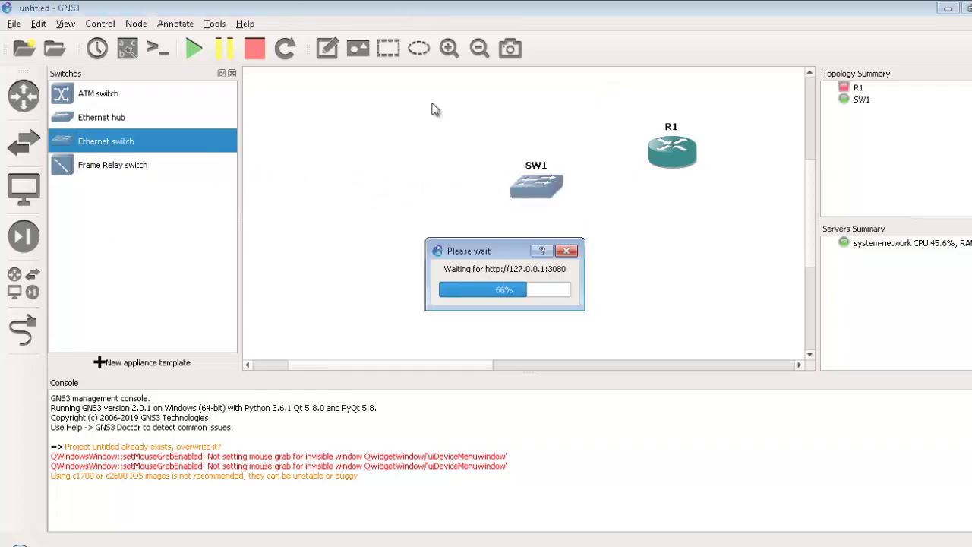
- Show the available end devices for the topology
{"action": "left_click", "coordinate": [26, 196]}
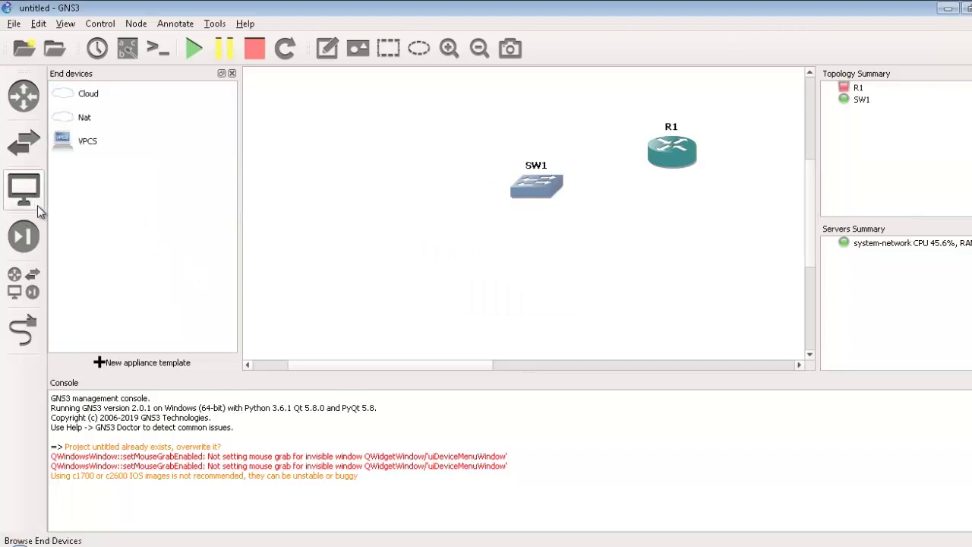